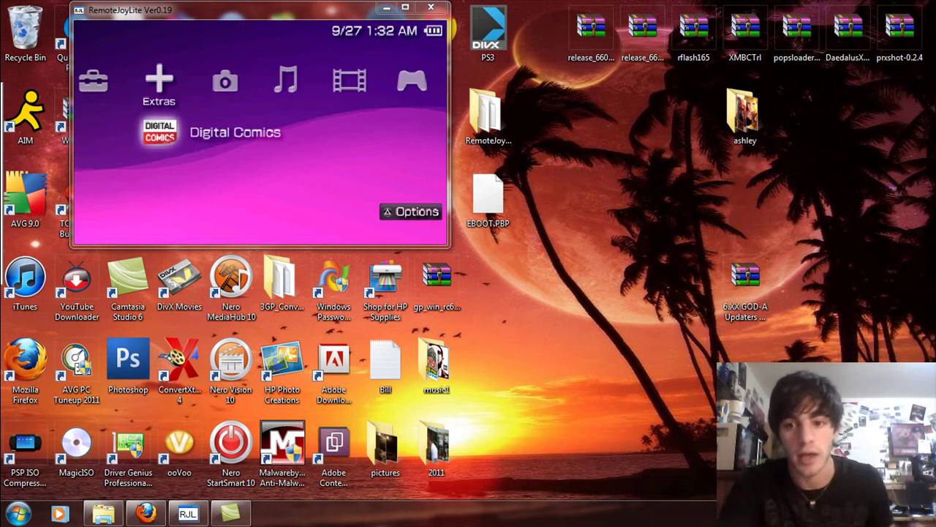
Step: Open the 6.XX GOD-A Updaters archive, dismiss the licence reminder, and go into its 6.60 GOD-A folder
{"action": "left_click", "coordinate": [754, 285]}
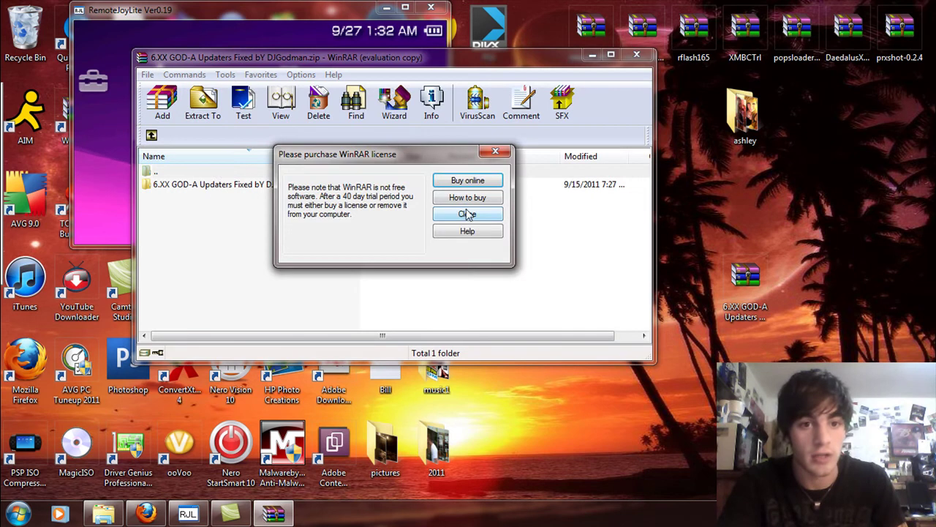
{"action": "left_click", "coordinate": [494, 219]}
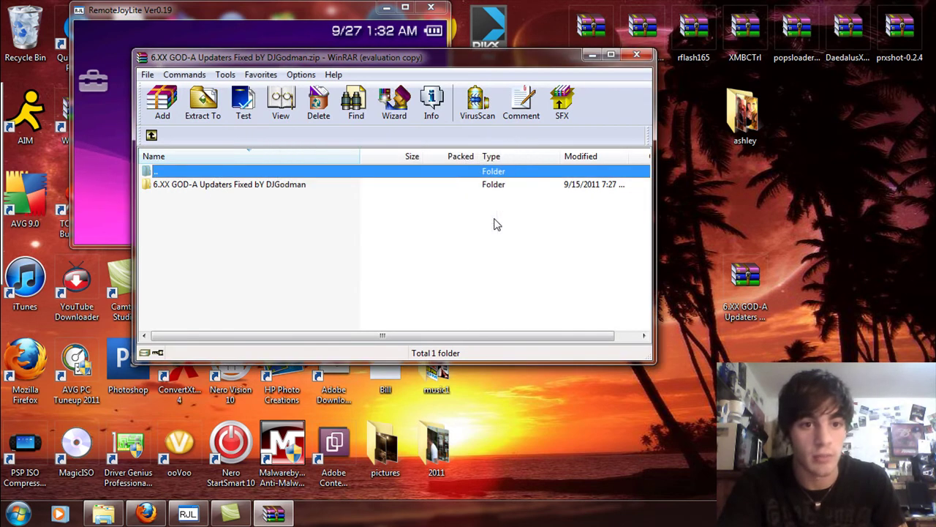
{"action": "double_click", "coordinate": [279, 184]}
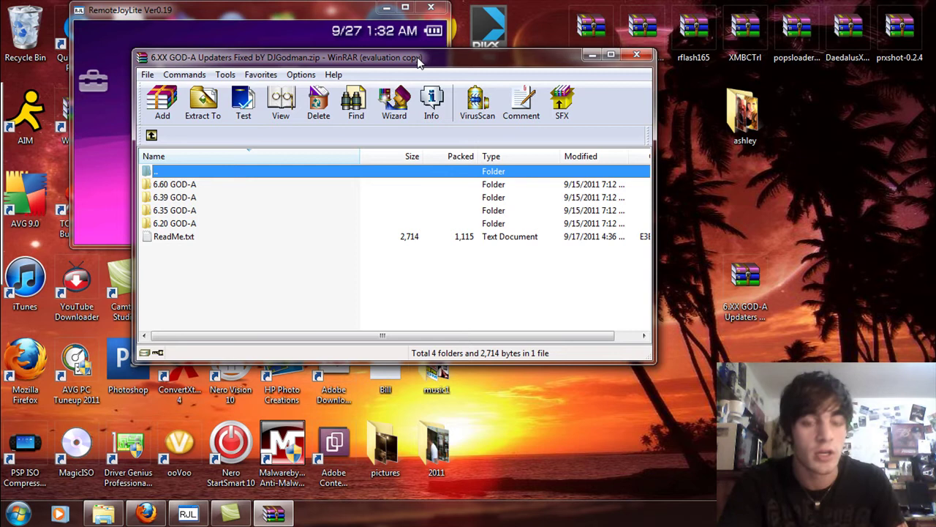
{"action": "left_click_drag", "start_coordinate": [419, 62], "coordinate": [676, 39]}
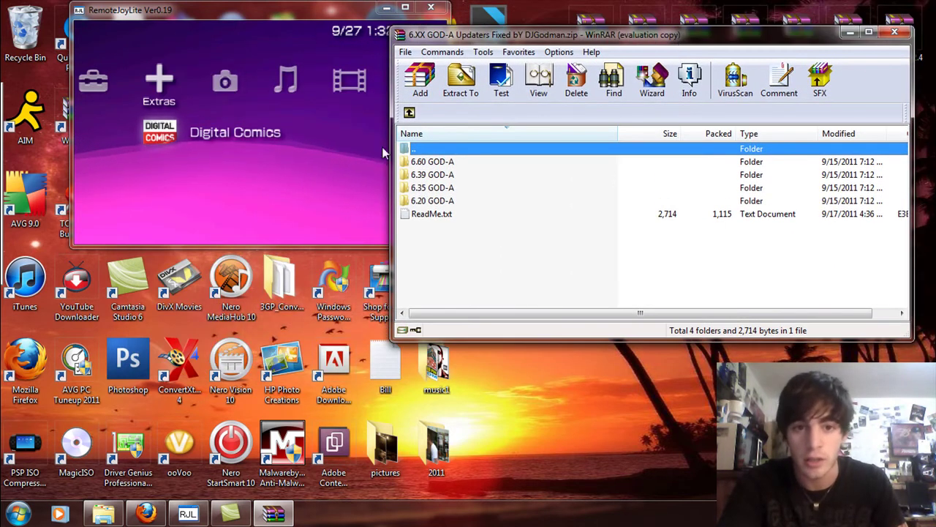
{"action": "double_click", "coordinate": [431, 162]}
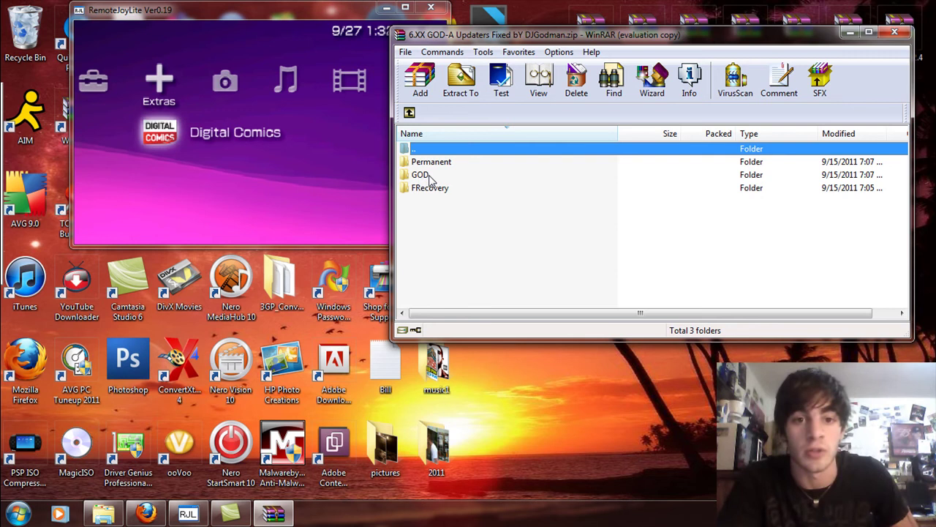
Step: Inspect the contents of the Permanent folder in the archive, then return to the 6.60 GOD-A folder
{"action": "double_click", "coordinate": [425, 175]}
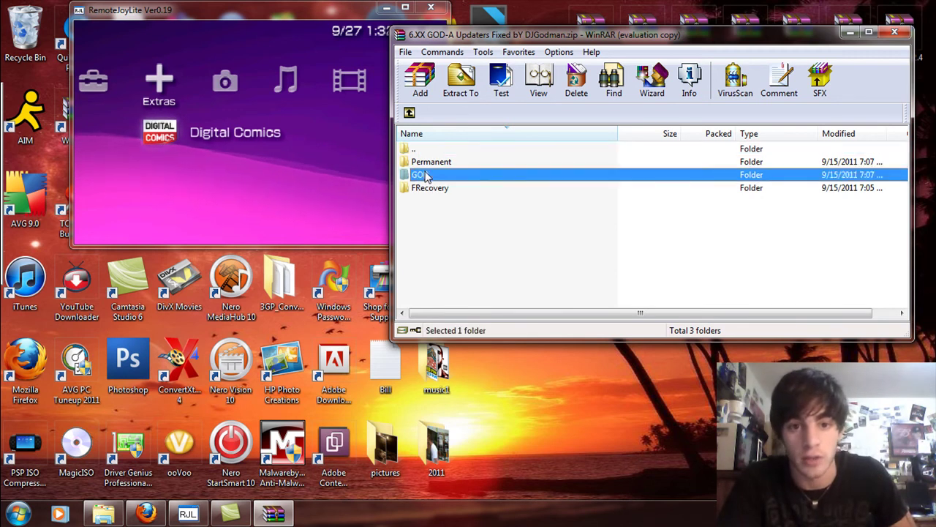
{"action": "left_click", "coordinate": [408, 114]}
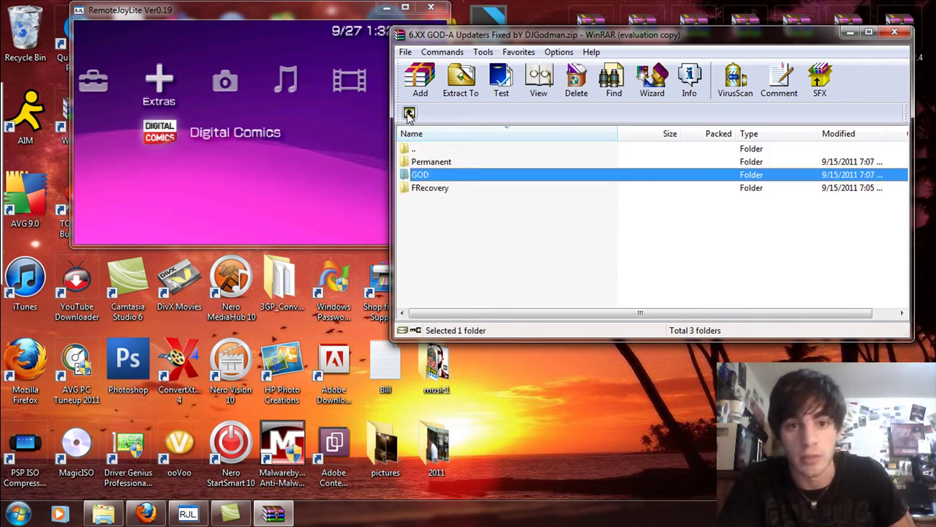
{"action": "left_click", "coordinate": [430, 164]}
{"action": "double_click", "coordinate": [431, 164]}
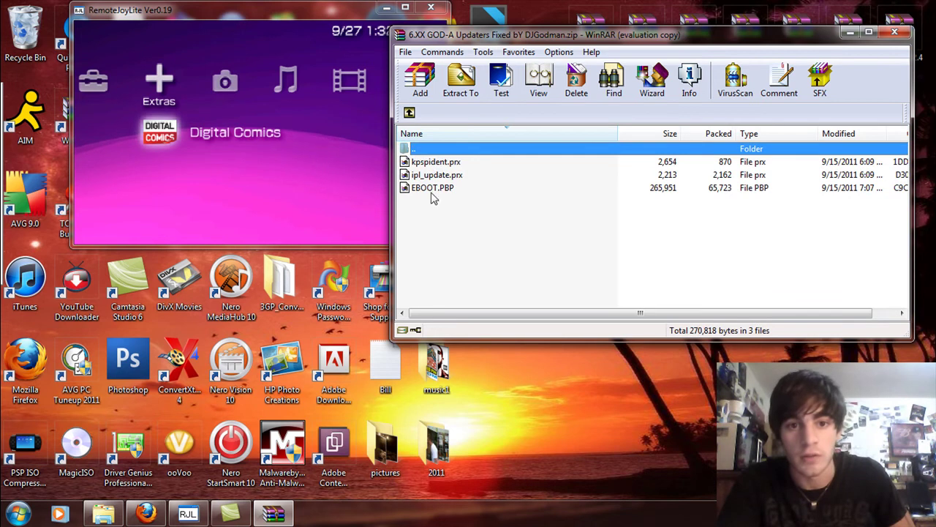
{"action": "left_click", "coordinate": [410, 114]}
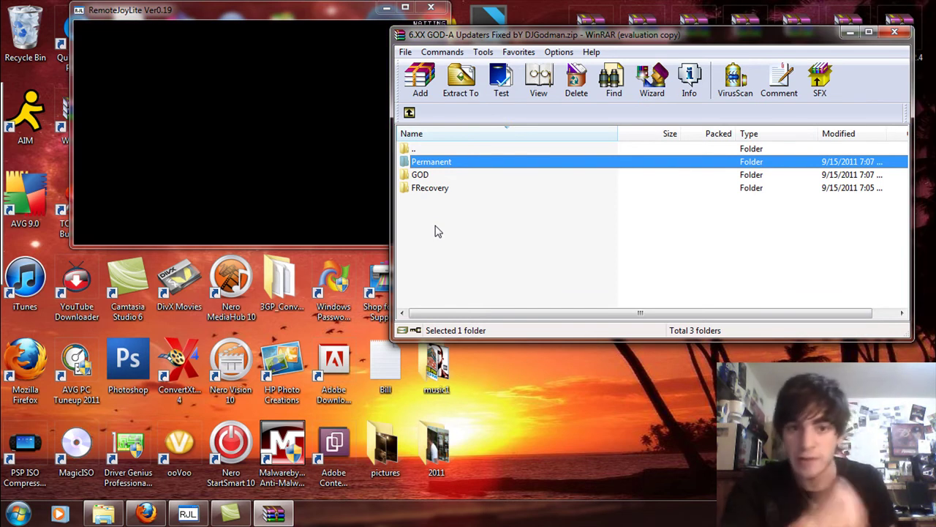
Step: Open the PSP > GAME folder on Removable Disk (H:) beside the archive window and select the archive's GOD folder
{"action": "left_click", "coordinate": [19, 515]}
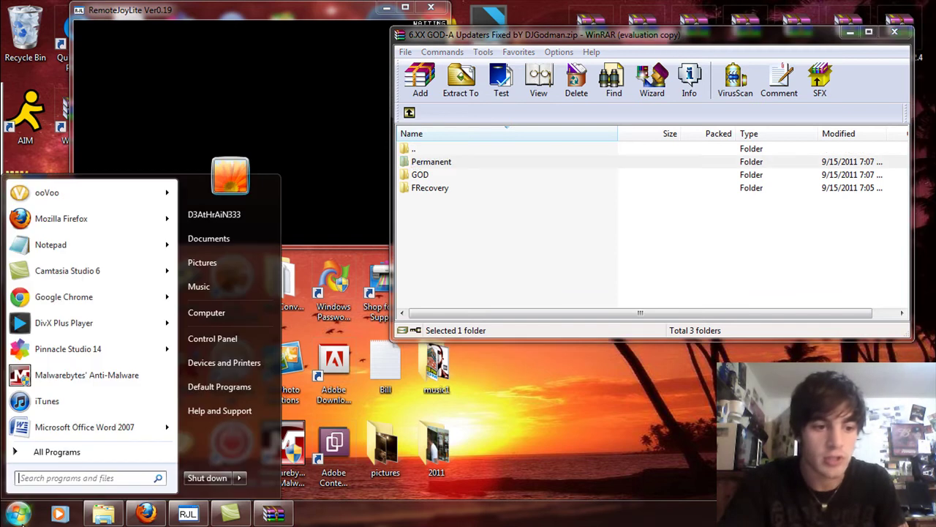
{"action": "left_click", "coordinate": [231, 320]}
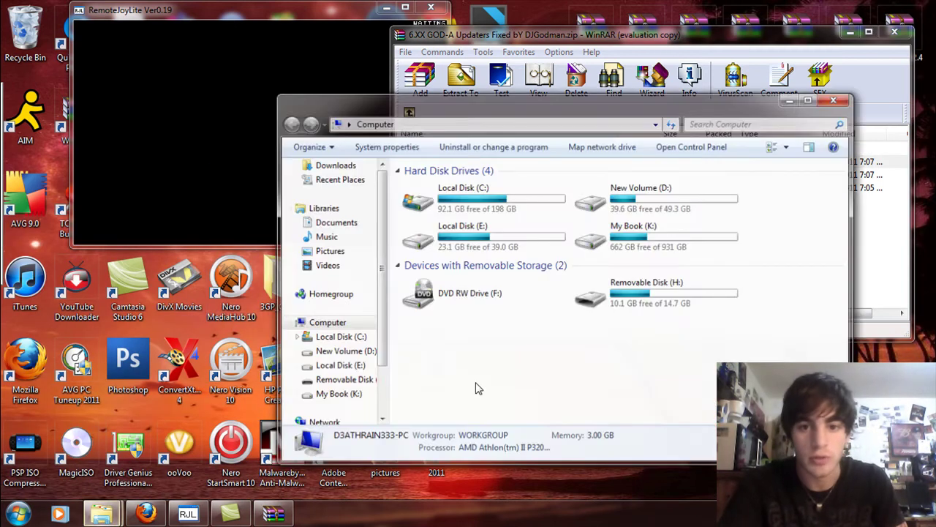
{"action": "double_click", "coordinate": [642, 304]}
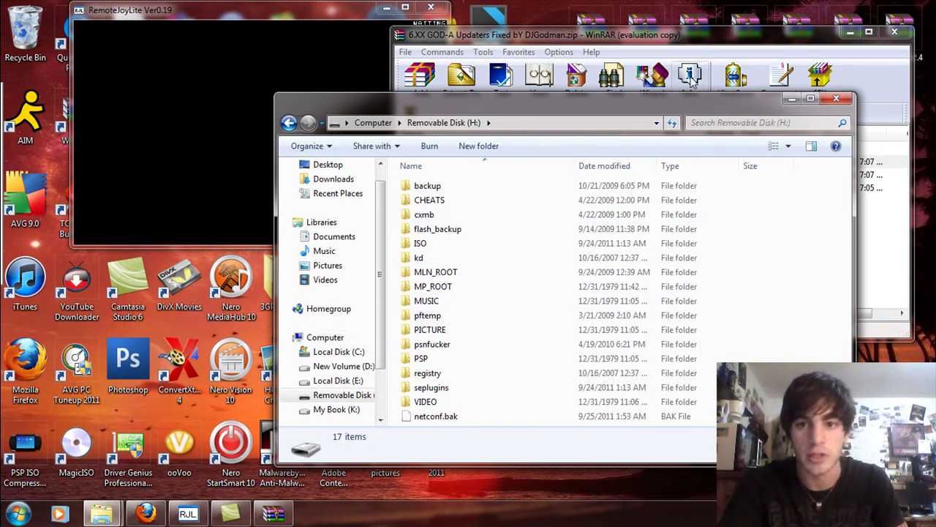
{"action": "left_click_drag", "start_coordinate": [687, 100], "coordinate": [448, 84]}
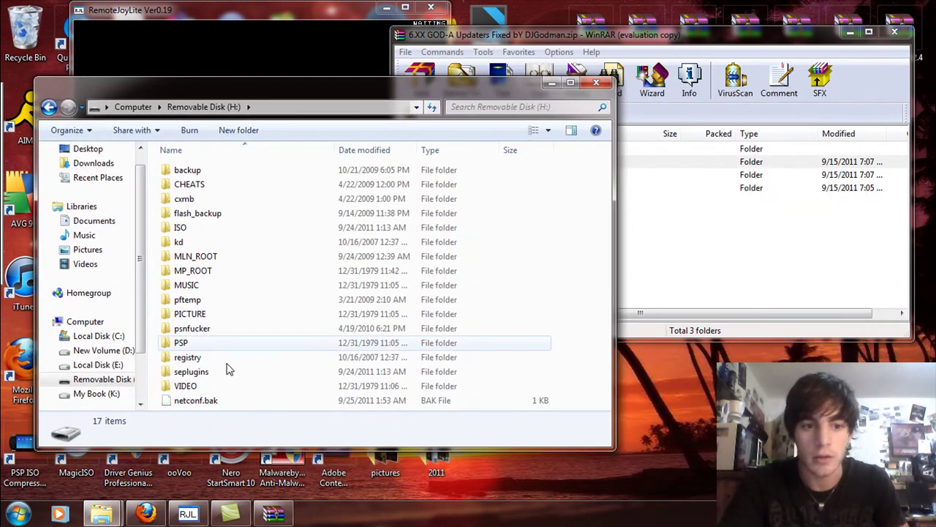
{"action": "double_click", "coordinate": [181, 342]}
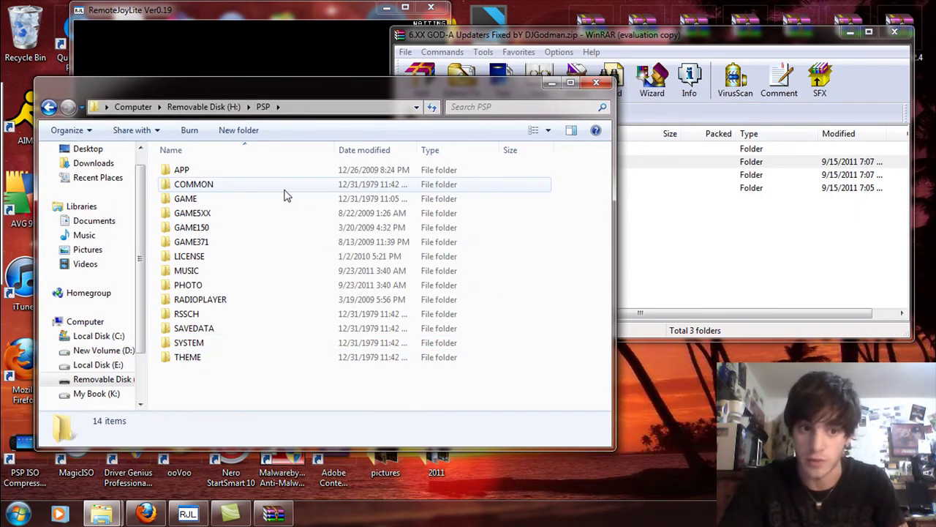
{"action": "double_click", "coordinate": [194, 198]}
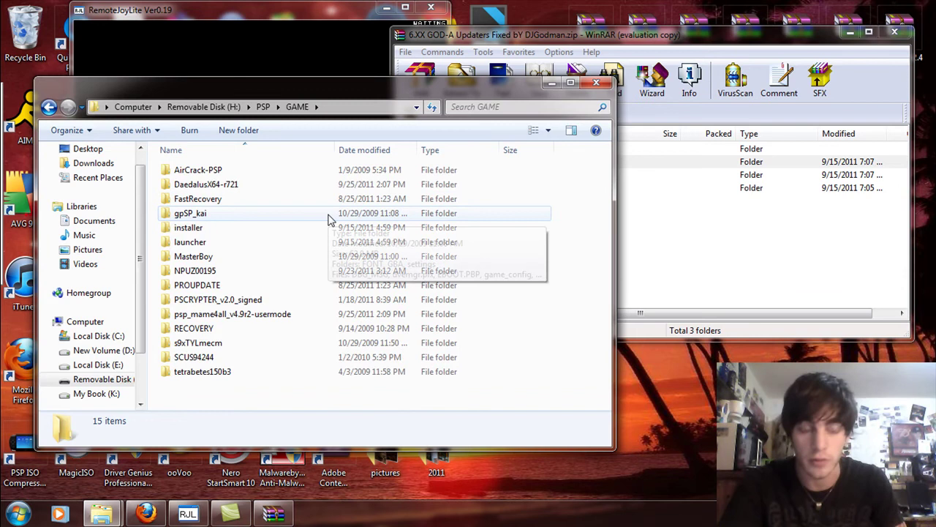
{"action": "left_click", "coordinate": [696, 234]}
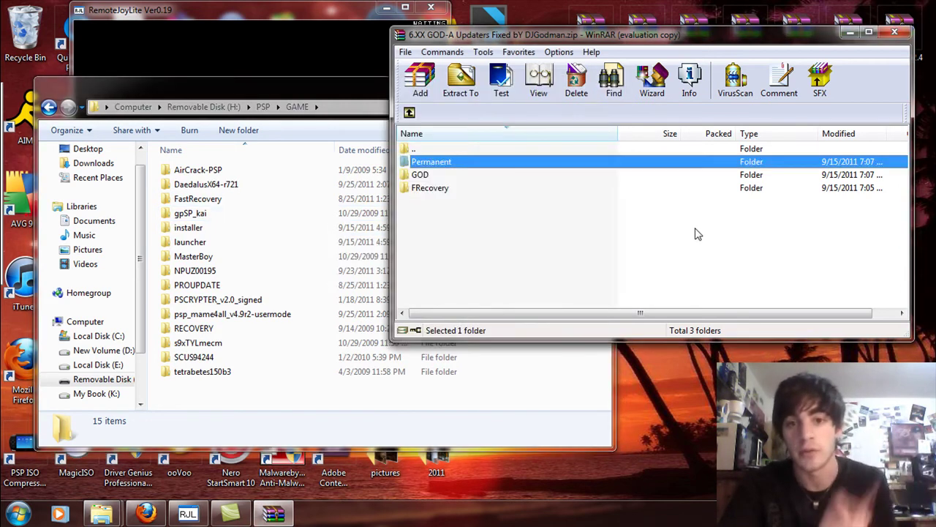
{"action": "left_click", "coordinate": [432, 176]}
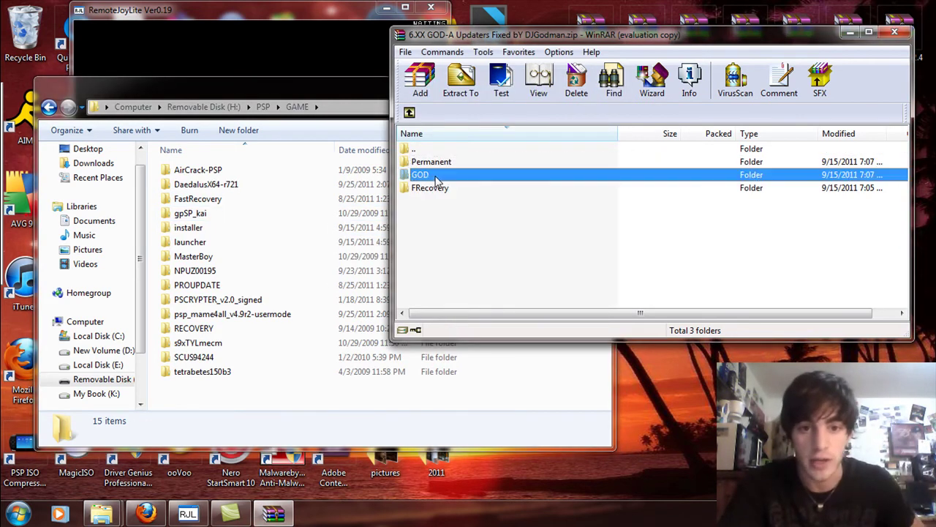
Step: Permanently delete the installer and launcher folders from the GAME folder on the removable disk
{"action": "left_click", "coordinate": [234, 236]}
{"action": "key", "text": "Delete"}
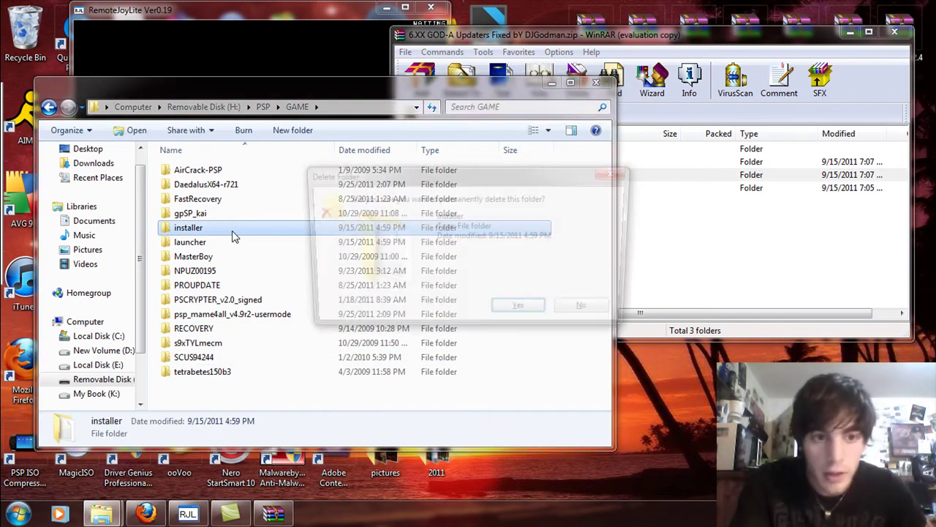
{"action": "key", "text": "Return"}
{"action": "left_click", "coordinate": [233, 234]}
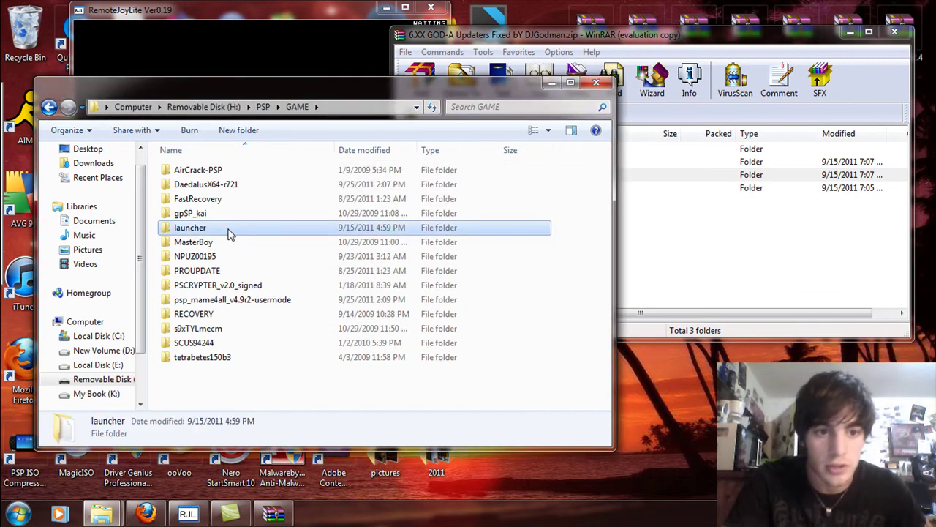
{"action": "key", "text": "Delete"}
{"action": "key", "text": "Return"}
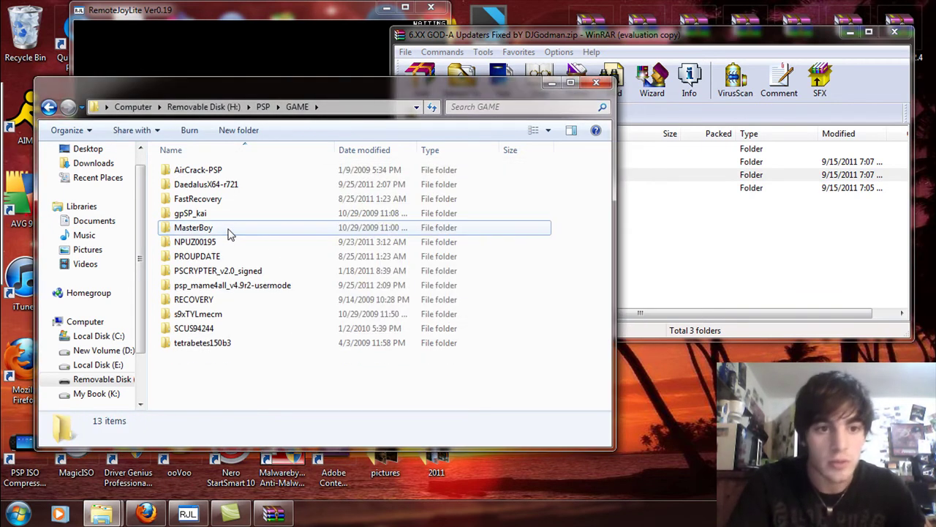
Step: Permanently delete the FastRecovery and PROUPDATE folders from the GAME folder
{"action": "left_click", "coordinate": [223, 205]}
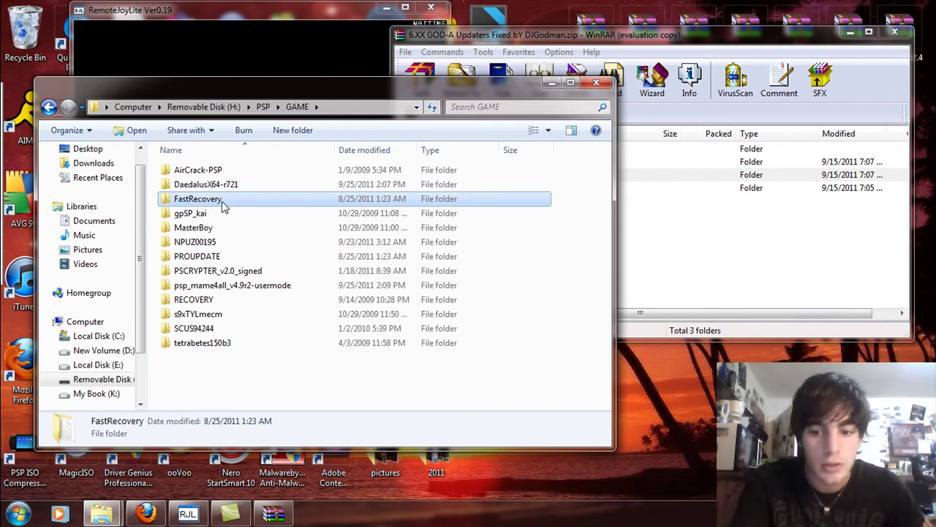
{"action": "key", "text": "Delete"}
{"action": "key", "text": "Return"}
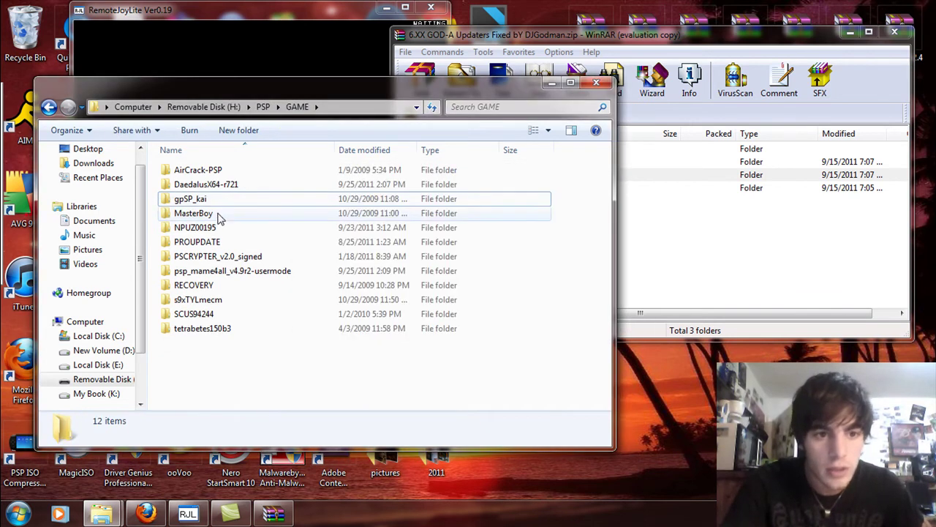
{"action": "left_click", "coordinate": [217, 245]}
{"action": "key", "text": "Delete"}
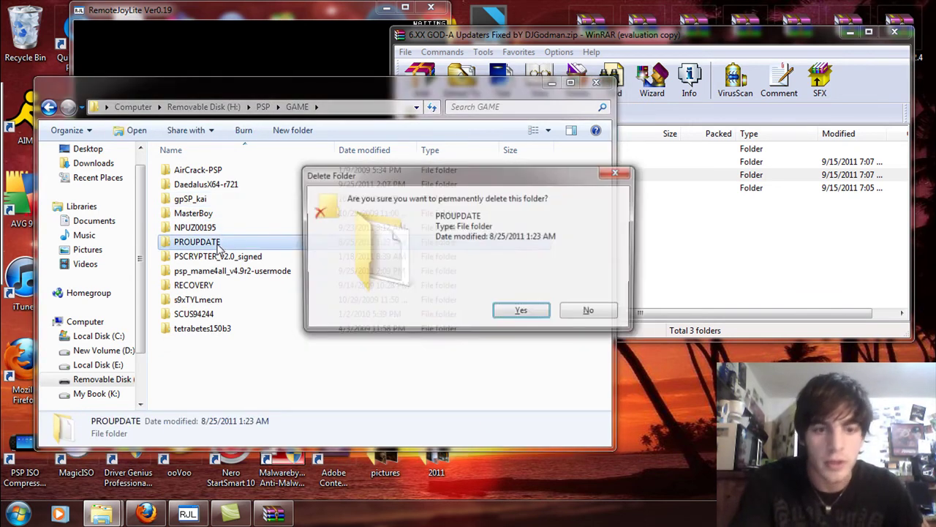
{"action": "key", "text": "Return"}
Step: Copy the GOD and FRecovery folders from the archive into the GAME folder on the removable disk
{"action": "left_click", "coordinate": [690, 219]}
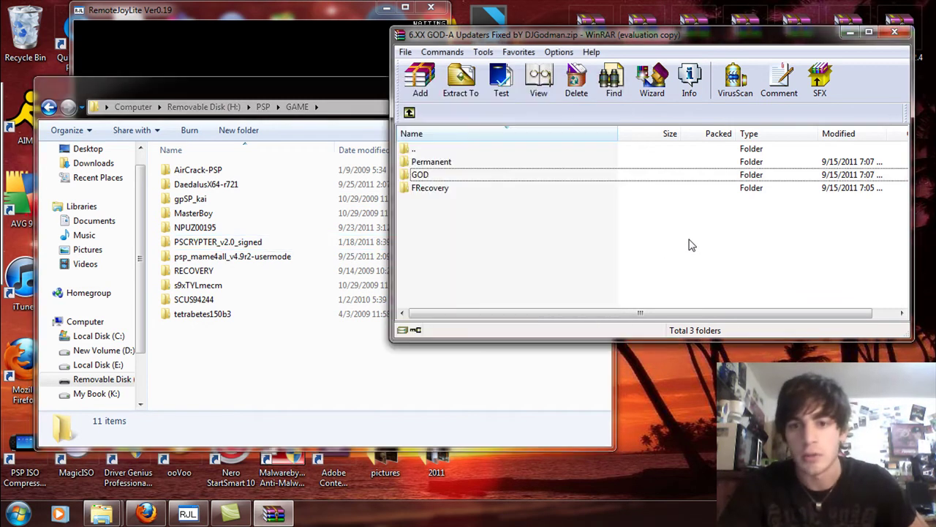
{"action": "left_click_drag", "start_coordinate": [577, 37], "coordinate": [594, 35]}
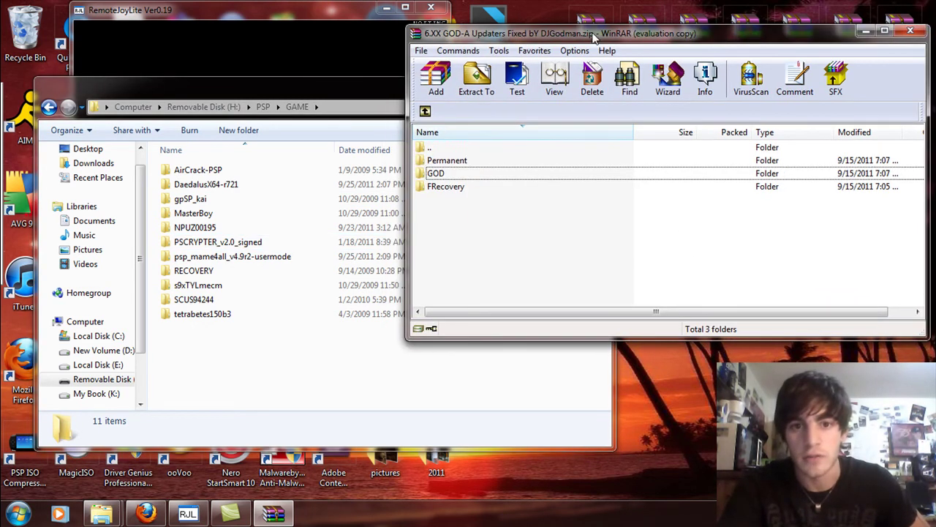
{"action": "left_click", "coordinate": [439, 177]}
{"action": "left_click_drag", "start_coordinate": [439, 179], "coordinate": [212, 377]}
{"action": "left_click", "coordinate": [700, 236]}
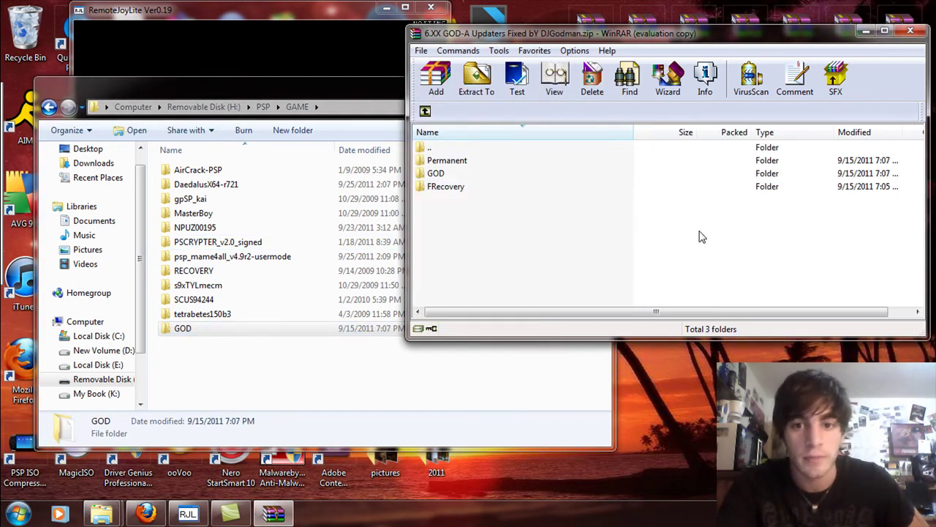
{"action": "left_click_drag", "start_coordinate": [464, 186], "coordinate": [254, 369]}
{"action": "left_click", "coordinate": [545, 286]}
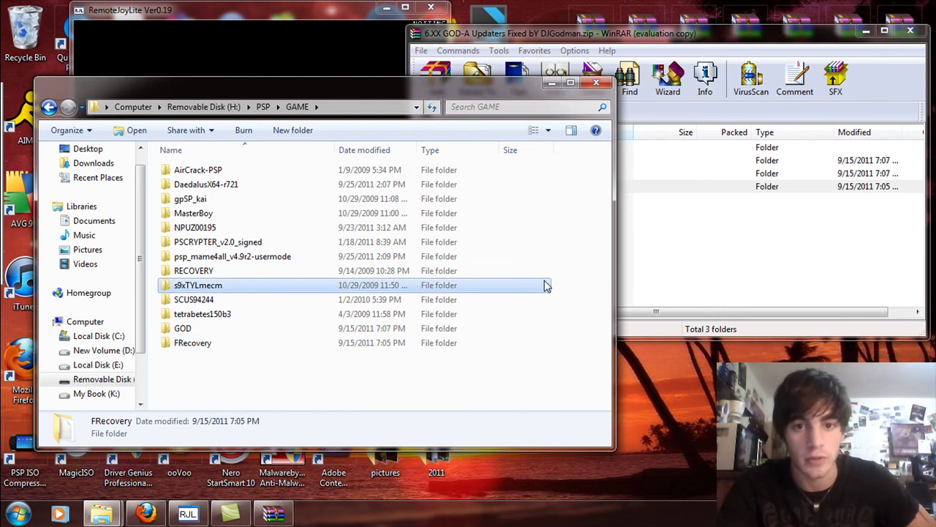
Step: Close the GAME folder window, the updaters archive and the RemoteJoyLite window
{"action": "left_click", "coordinate": [600, 83]}
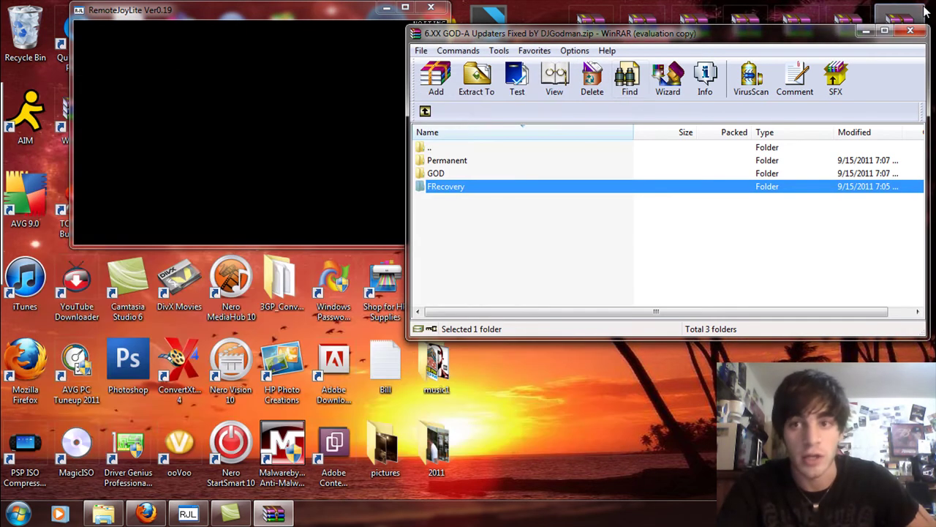
{"action": "left_click", "coordinate": [910, 30]}
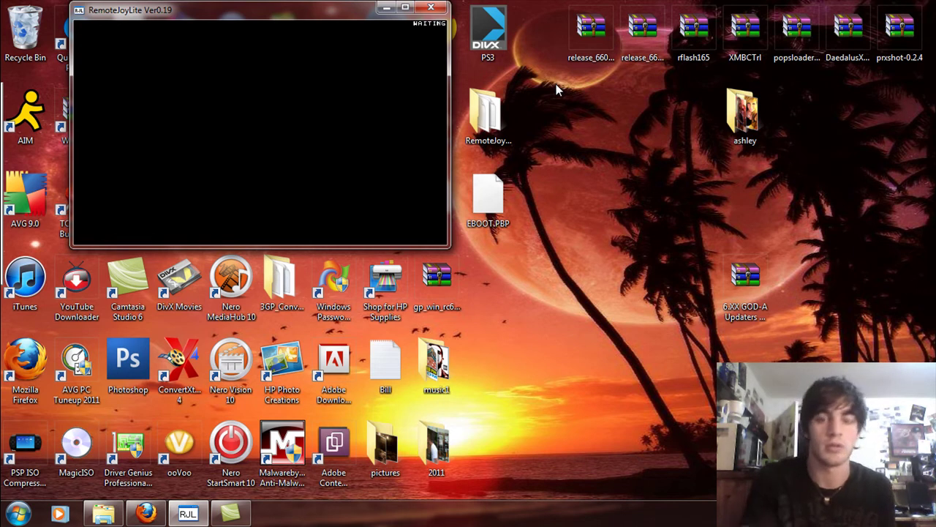
{"action": "left_click", "coordinate": [431, 7]}
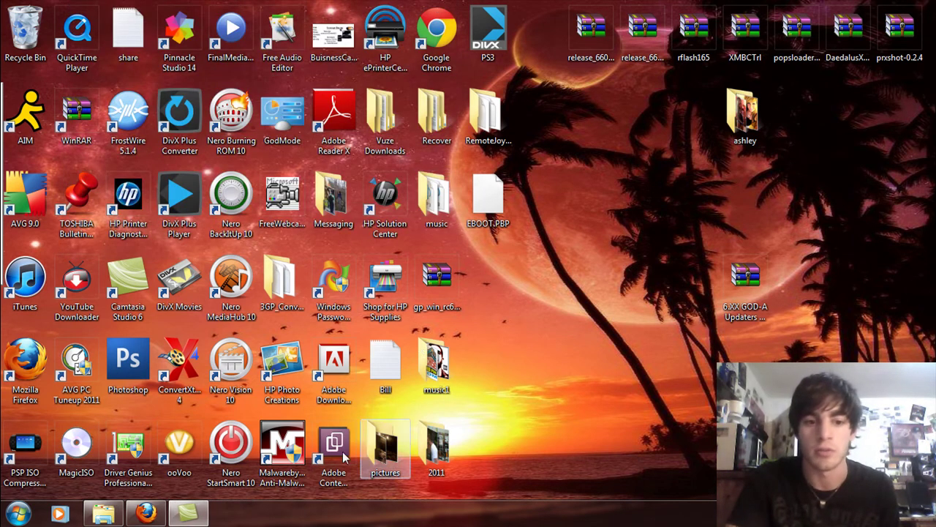
Step: Run RemoteJoyLite from its program folder and enlarge its display window
{"action": "left_click", "coordinate": [103, 512]}
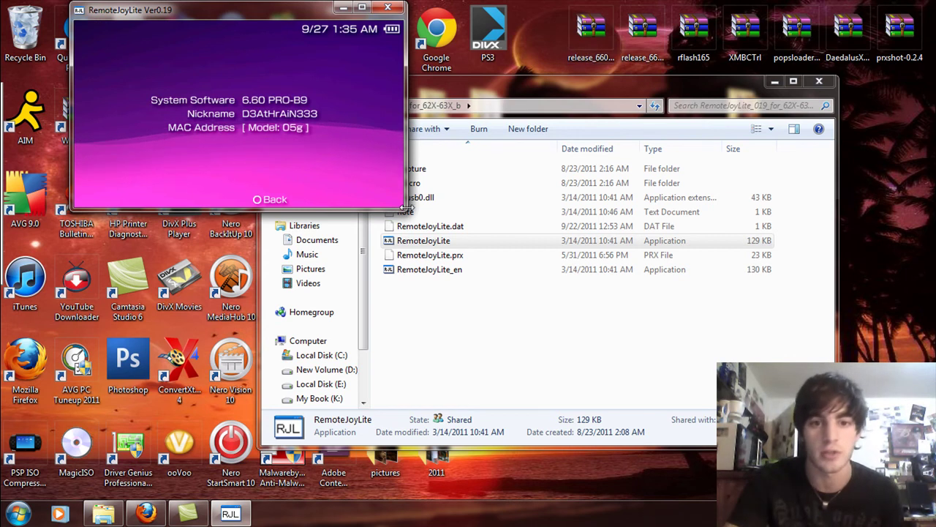
{"action": "left_click_drag", "start_coordinate": [401, 210], "coordinate": [462, 256]}
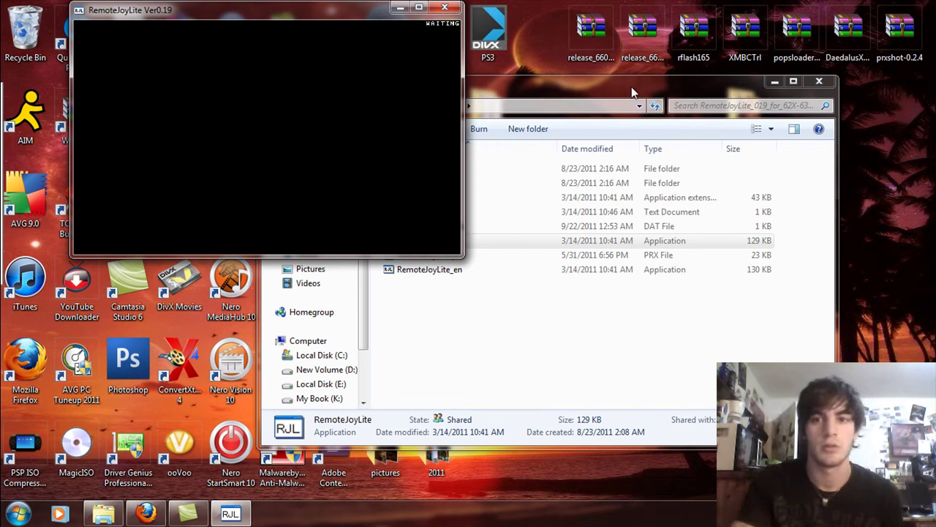
Step: Close RemoteJoyLite, start it again from its folder, and enlarge the new window
{"action": "left_click", "coordinate": [444, 7]}
{"action": "double_click", "coordinate": [424, 244]}
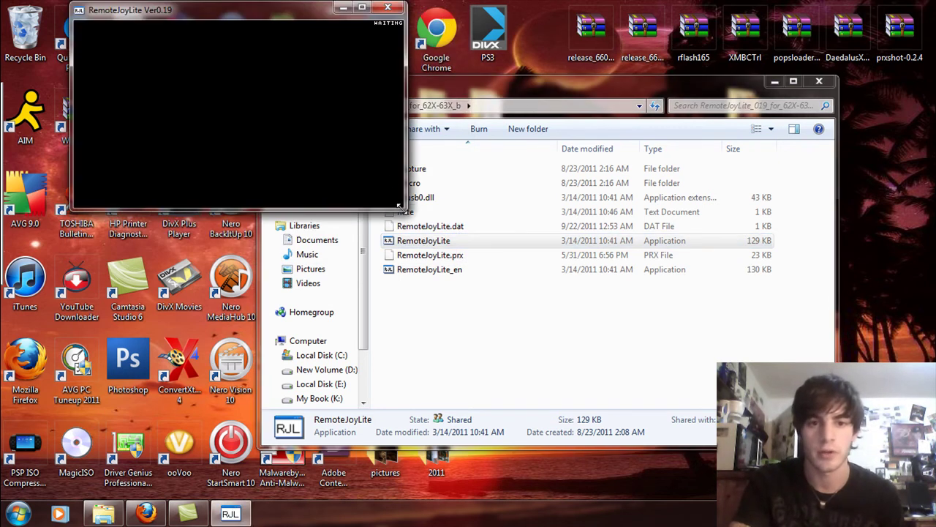
{"action": "left_click_drag", "start_coordinate": [400, 206], "coordinate": [448, 237]}
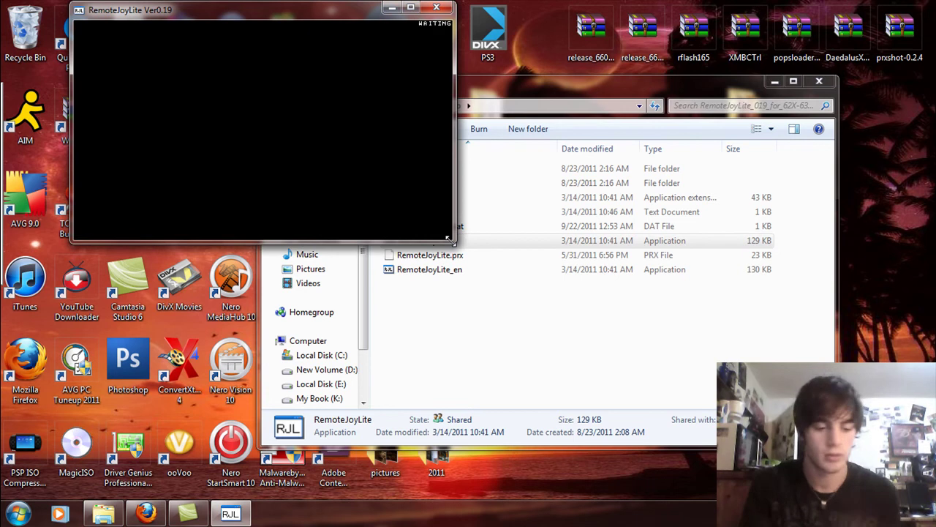